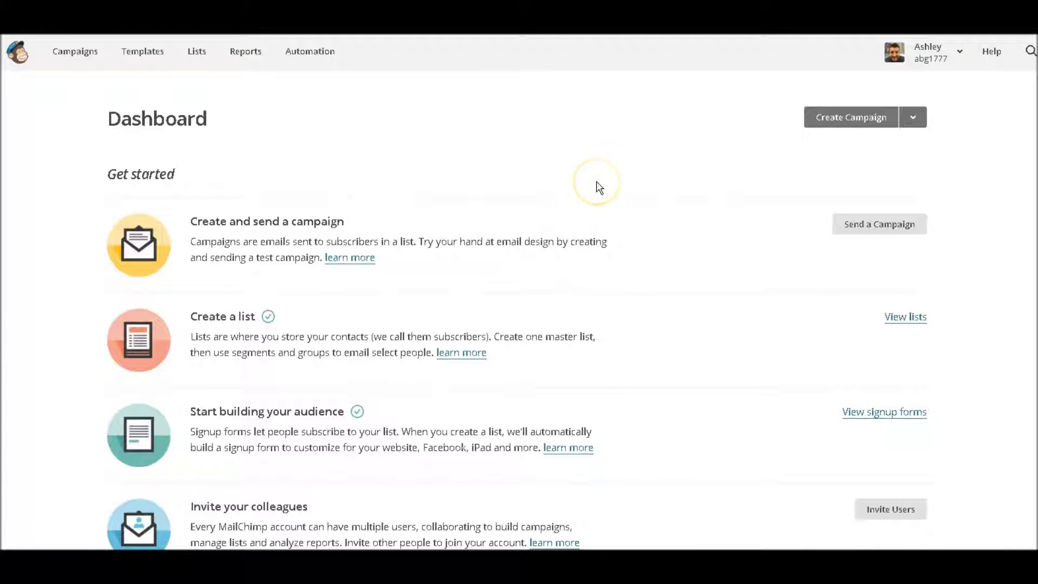
Step: Show the MailChimp Lists page and review every subscriber list, down to the oldest
click(199, 55)
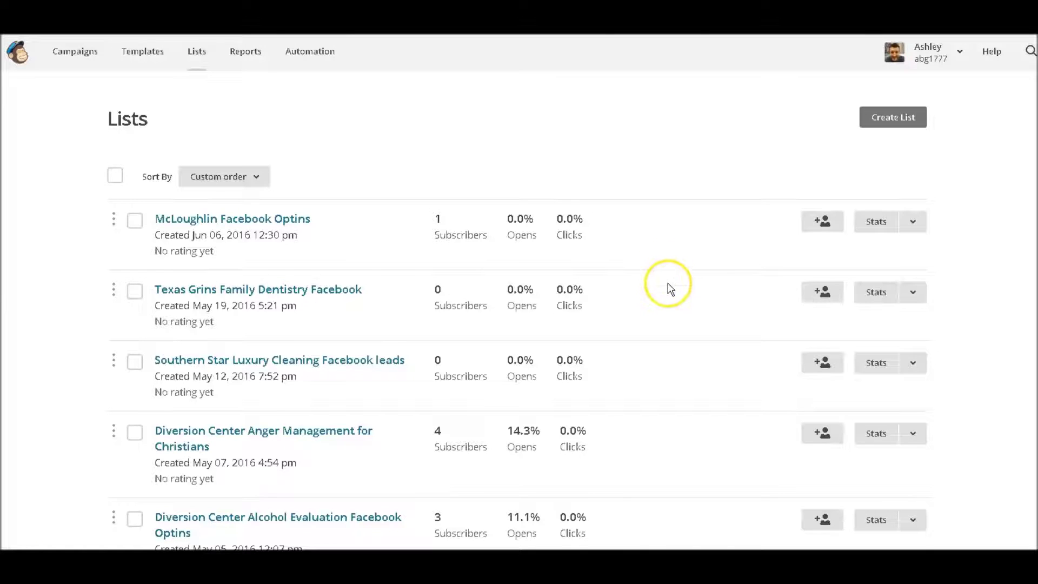
scroll(669, 285, down, 3)
scroll(665, 284, up, 3)
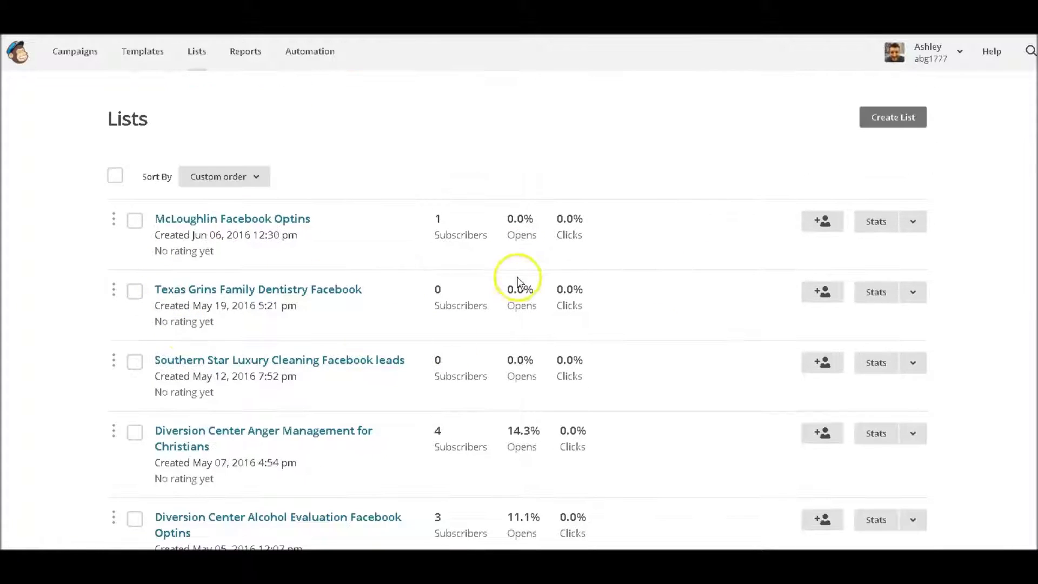
scroll(616, 289, down, 5)
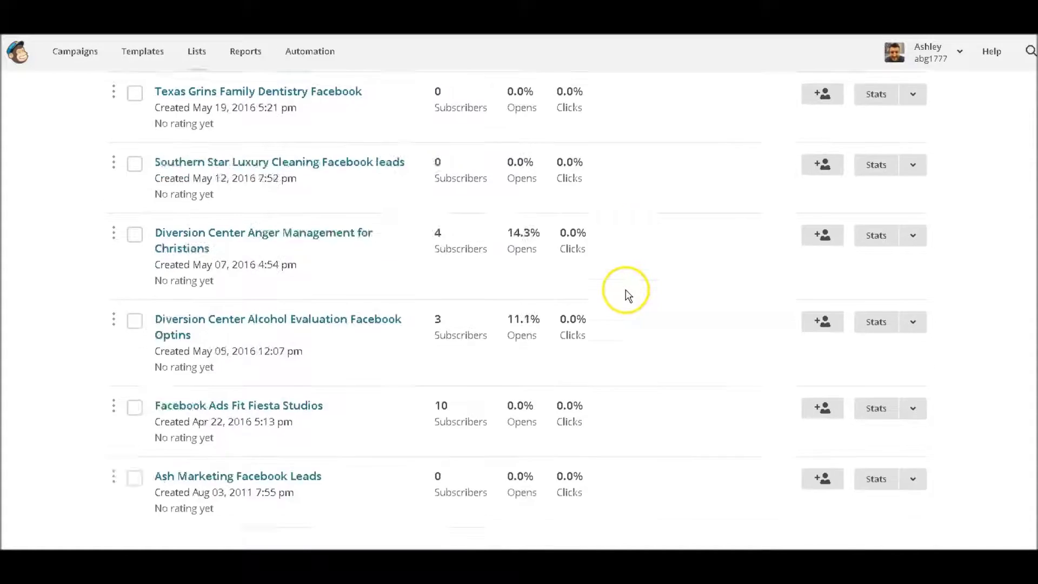
scroll(626, 294, up, 5)
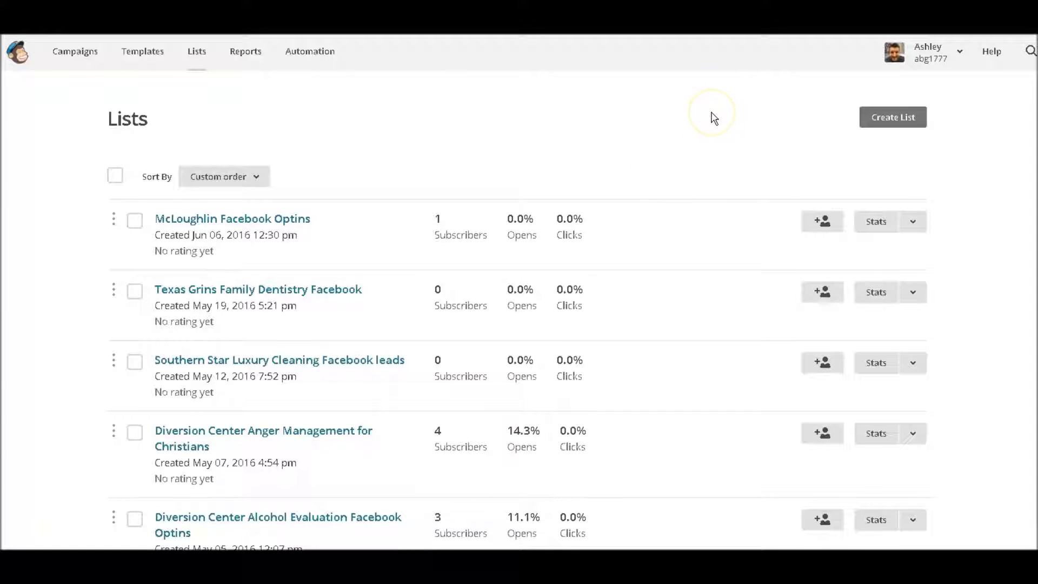
Step: Go to Account > Extras > API keys in MailChimp and select the LeadPages API key
click(962, 53)
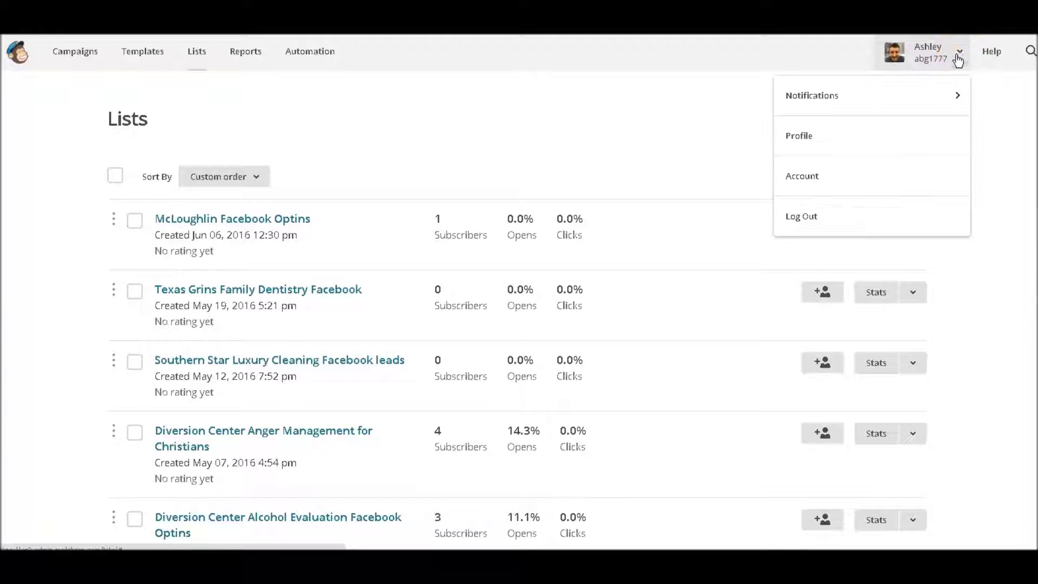
click(895, 179)
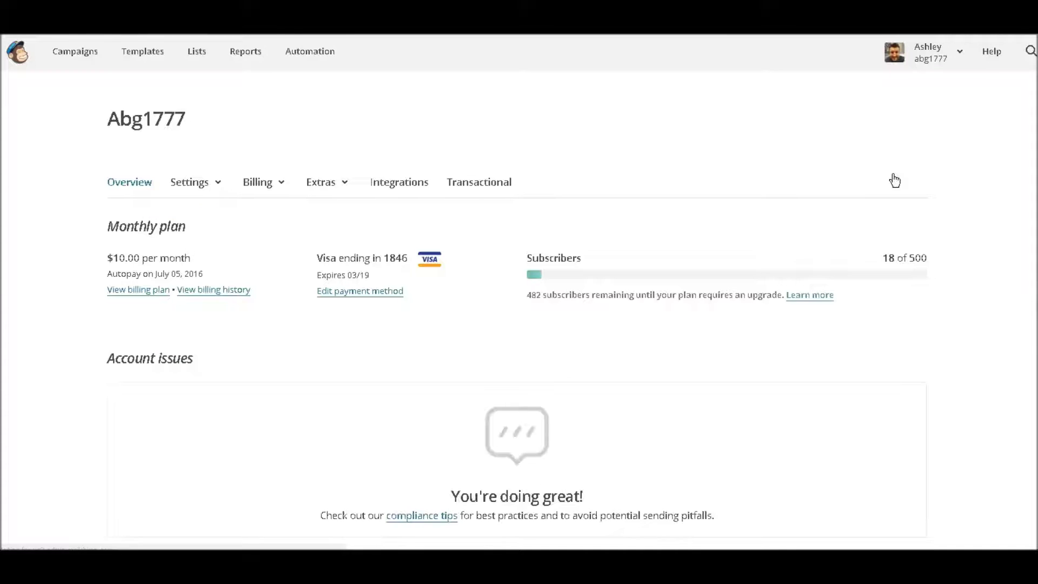
click(340, 191)
click(329, 284)
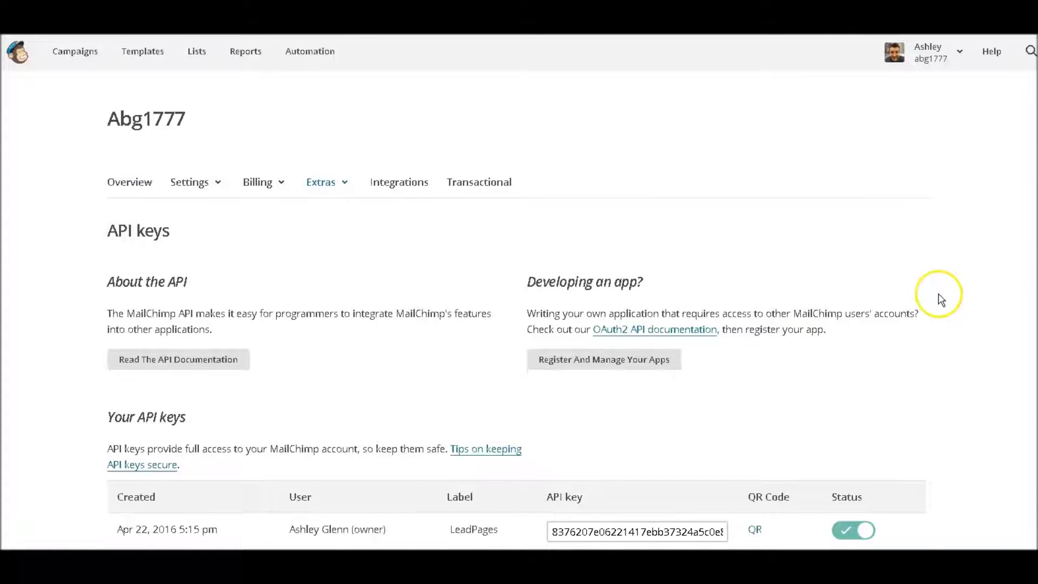
scroll(942, 297, down, 3)
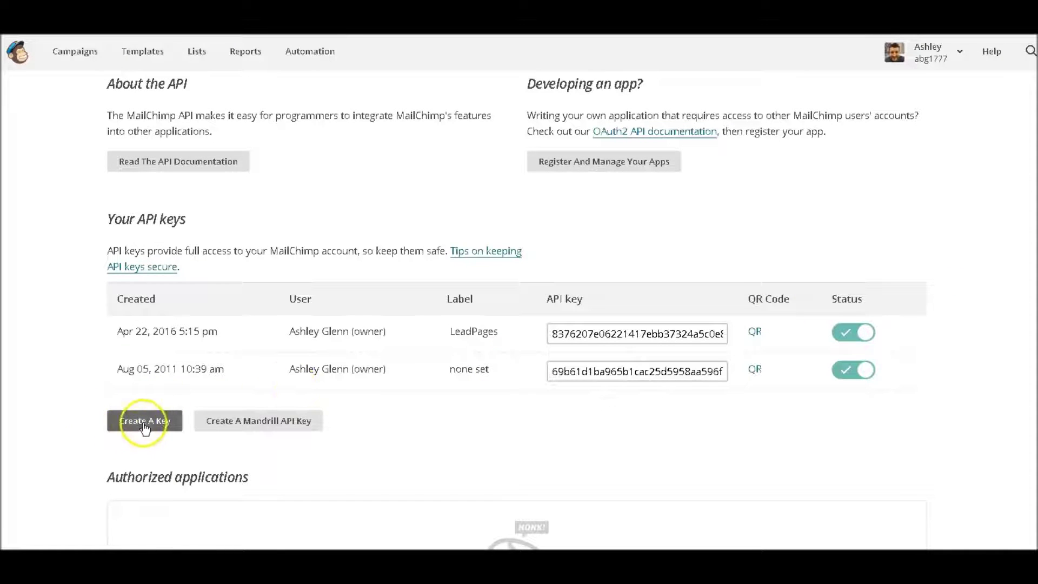
scroll(139, 419, up, 1)
click(622, 399)
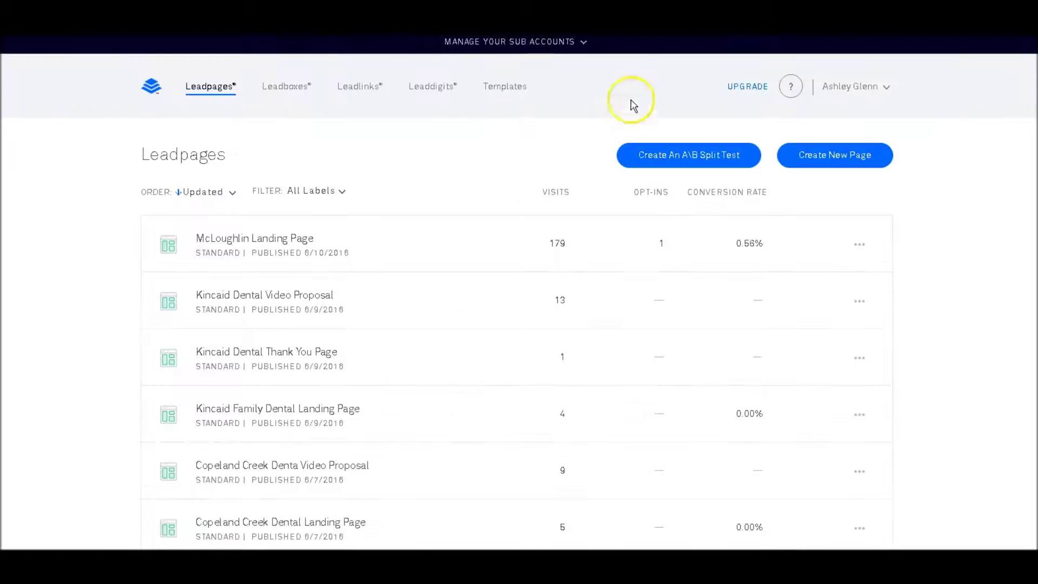
Step: Confirm MailChimp is connected under Leadpages Integrations, then return to the landing pages list
click(889, 92)
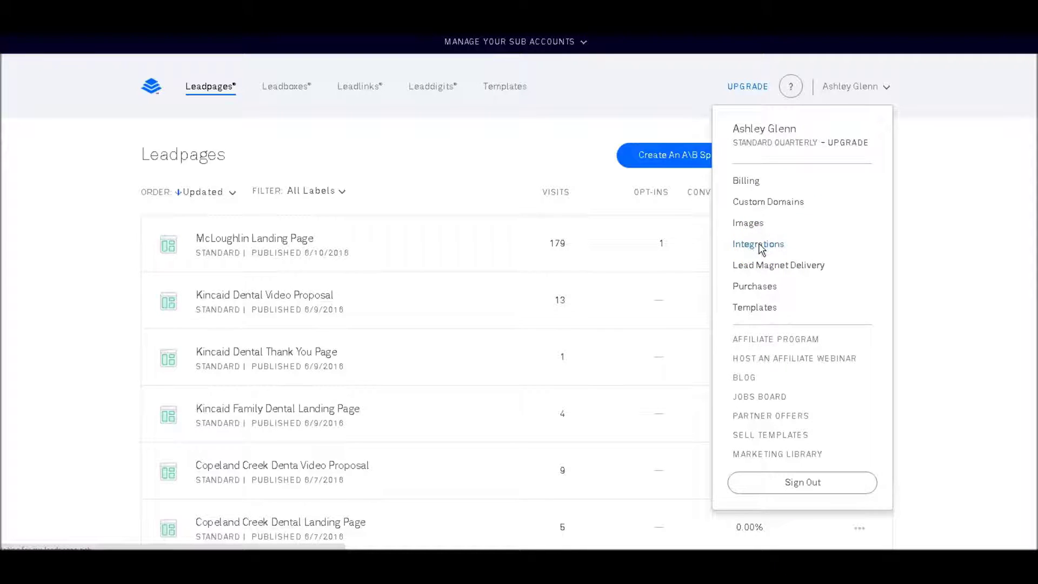
click(758, 244)
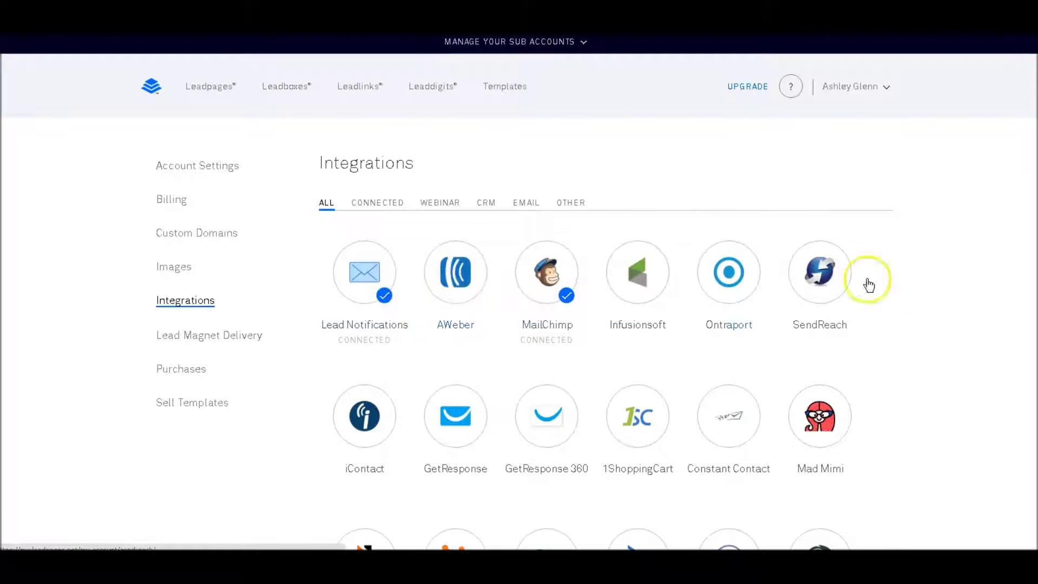
scroll(950, 305, down, 3)
scroll(941, 303, down, 2)
scroll(940, 303, up, 5)
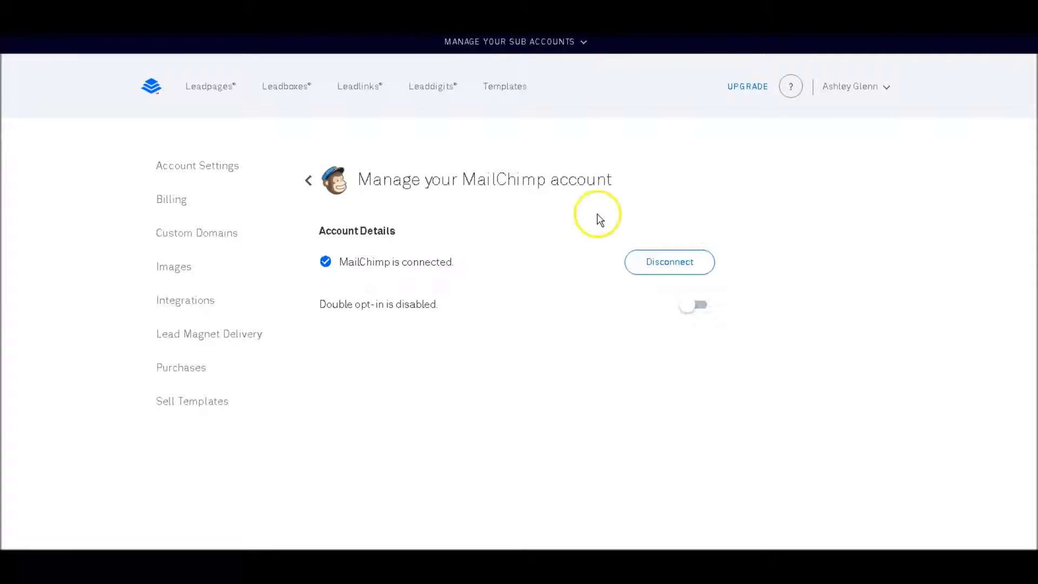
click(202, 90)
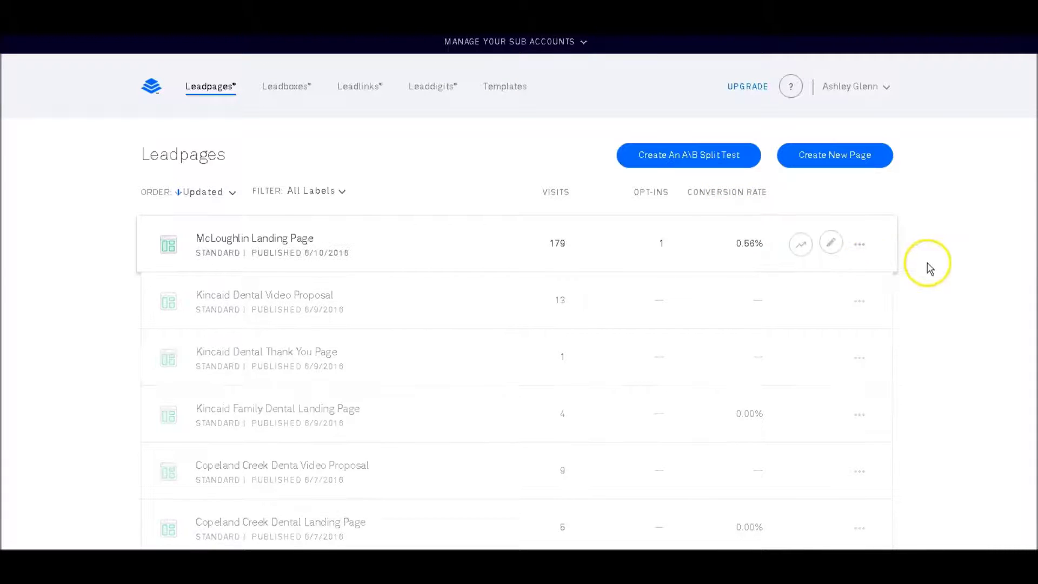
scroll(928, 267, down, 1)
scroll(915, 266, down, 3)
scroll(915, 267, down, 1)
scroll(909, 264, down, 3)
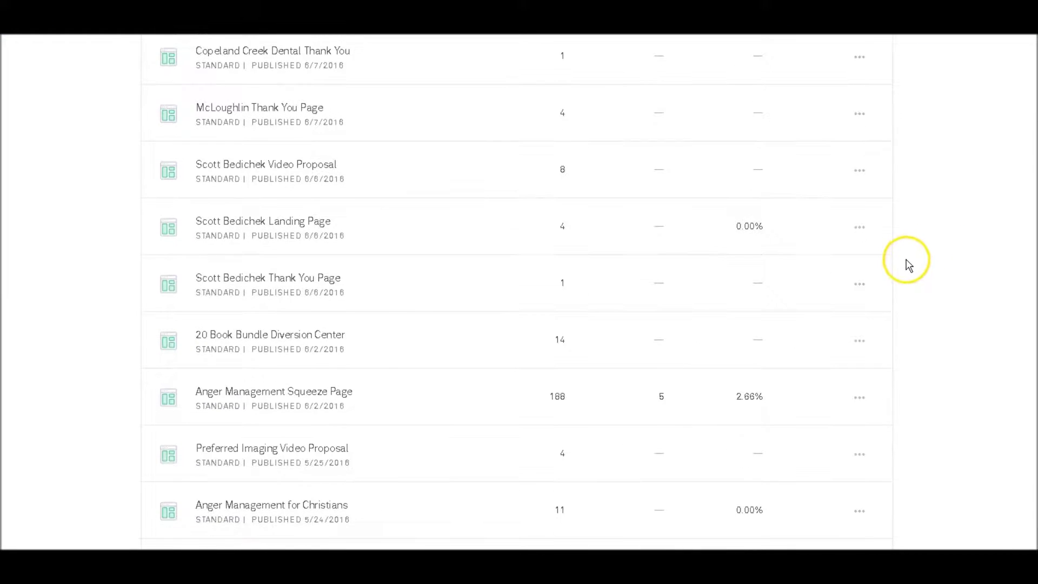
scroll(908, 265, down, 2)
scroll(903, 261, down, 1)
scroll(898, 262, down, 1)
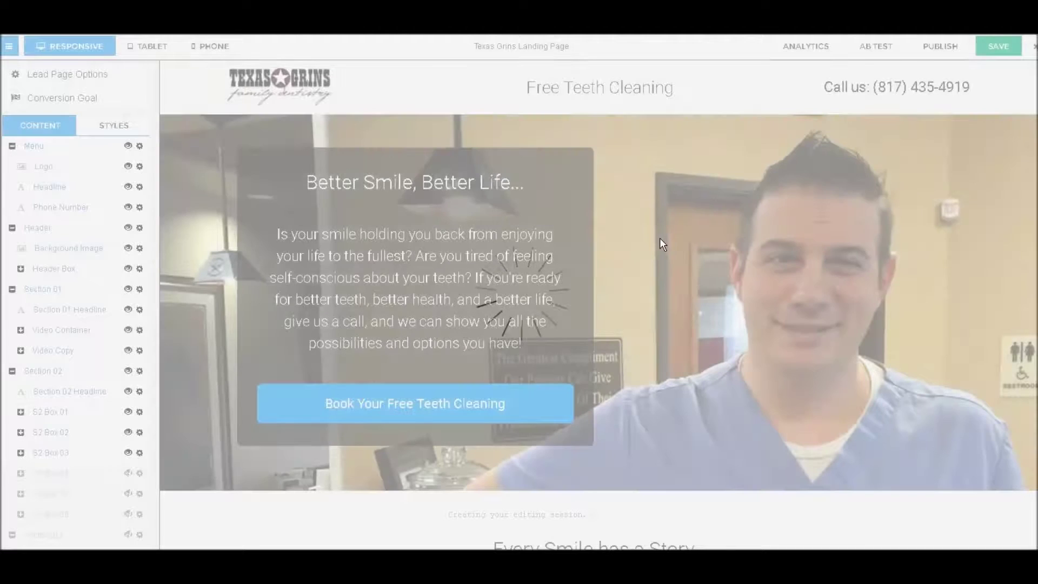
scroll(823, 236, down, 2)
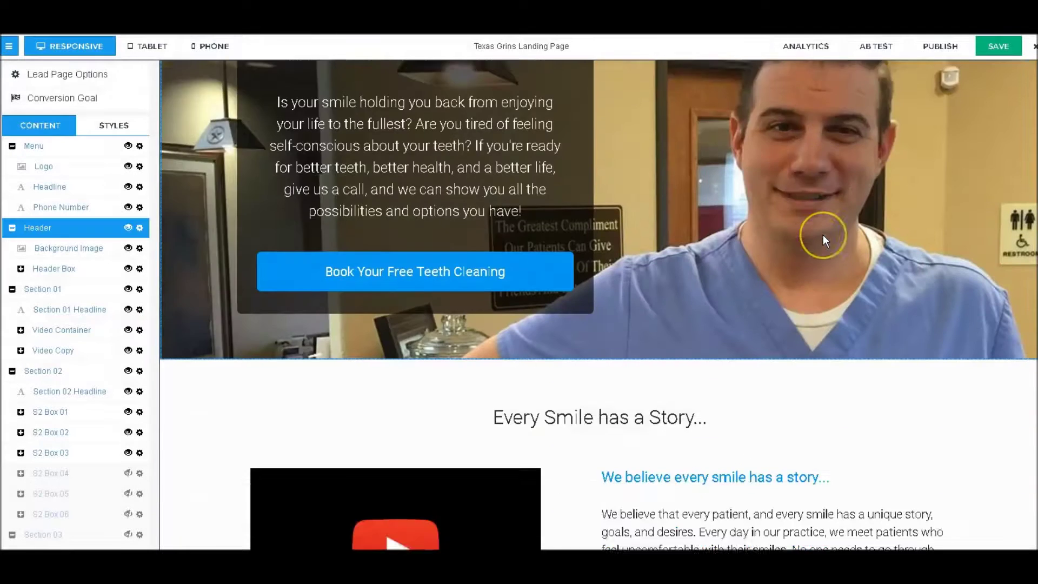
scroll(823, 235, down, 3)
scroll(824, 235, down, 3)
scroll(824, 238, down, 3)
scroll(822, 235, up, 5)
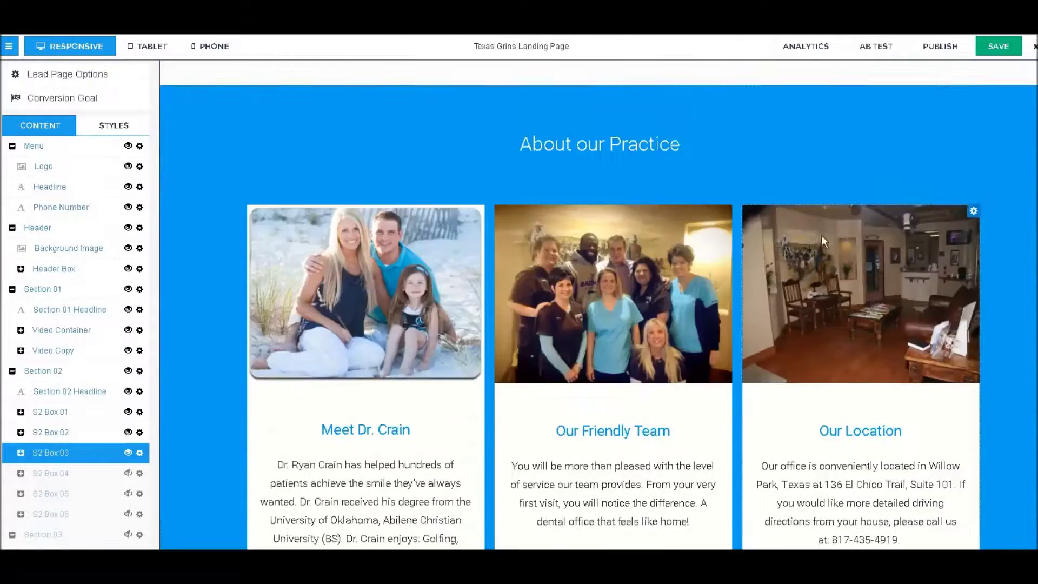
scroll(803, 232, up, 5)
scroll(802, 232, up, 1)
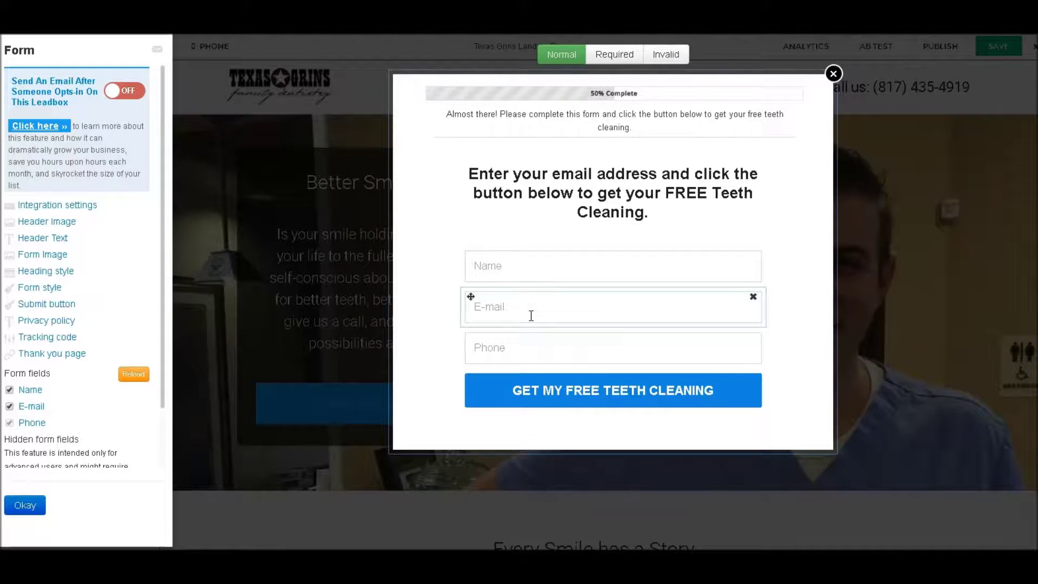
Step: Open the Leadbox form behind the Book Your Free Teeth Cleaning button
mouse_move(613, 307)
click(516, 258)
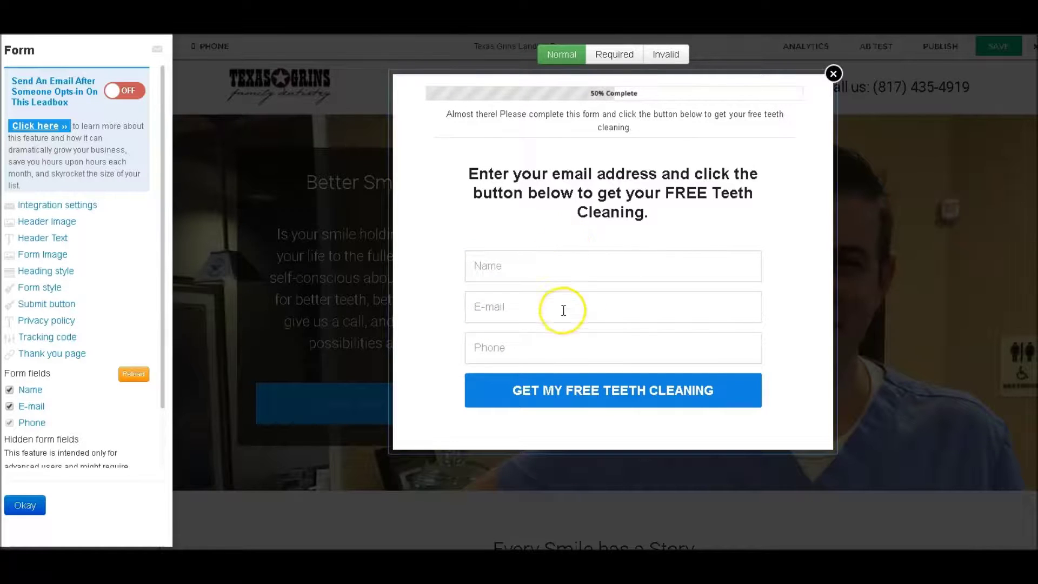
Step: Set the form's integration to MailChimp using the Texas Grins Family Dentistry Facebook list
click(36, 207)
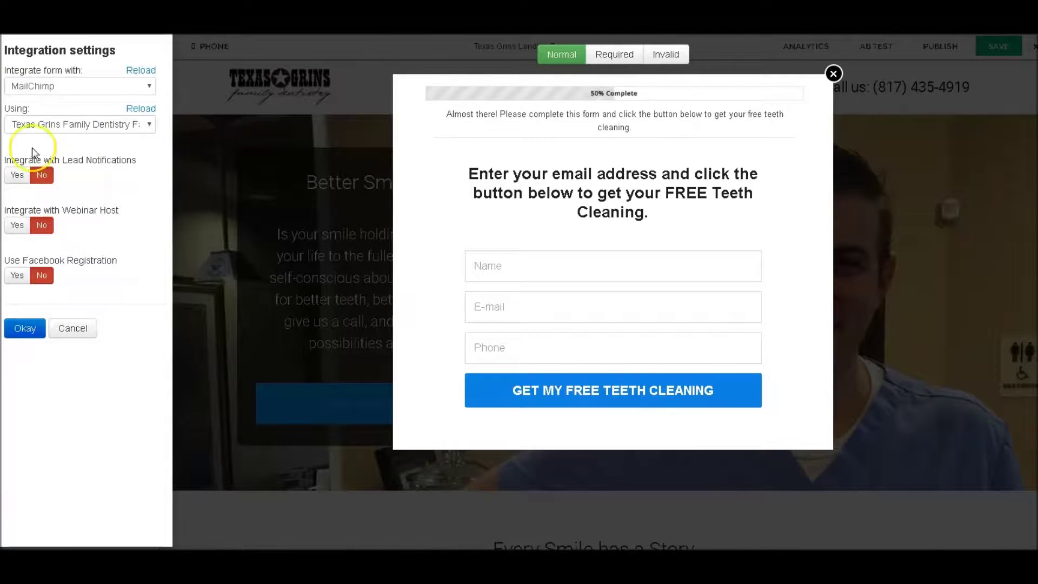
click(150, 86)
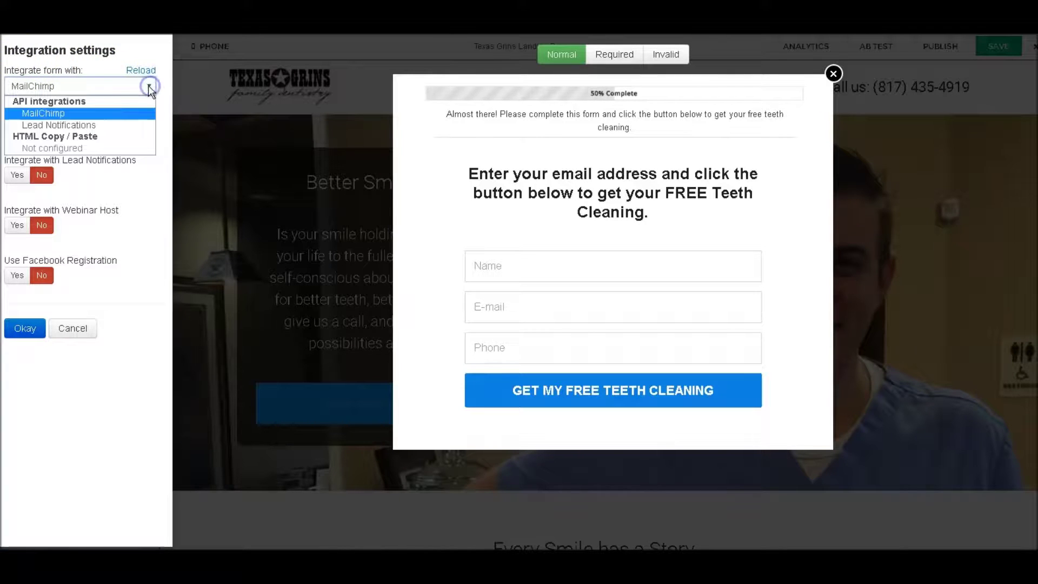
click(38, 114)
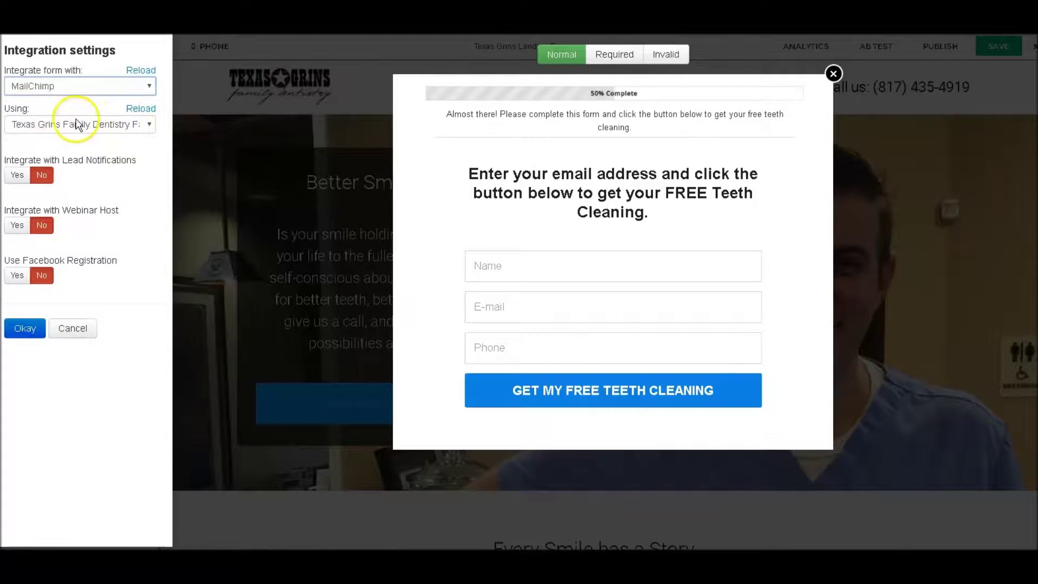
click(151, 125)
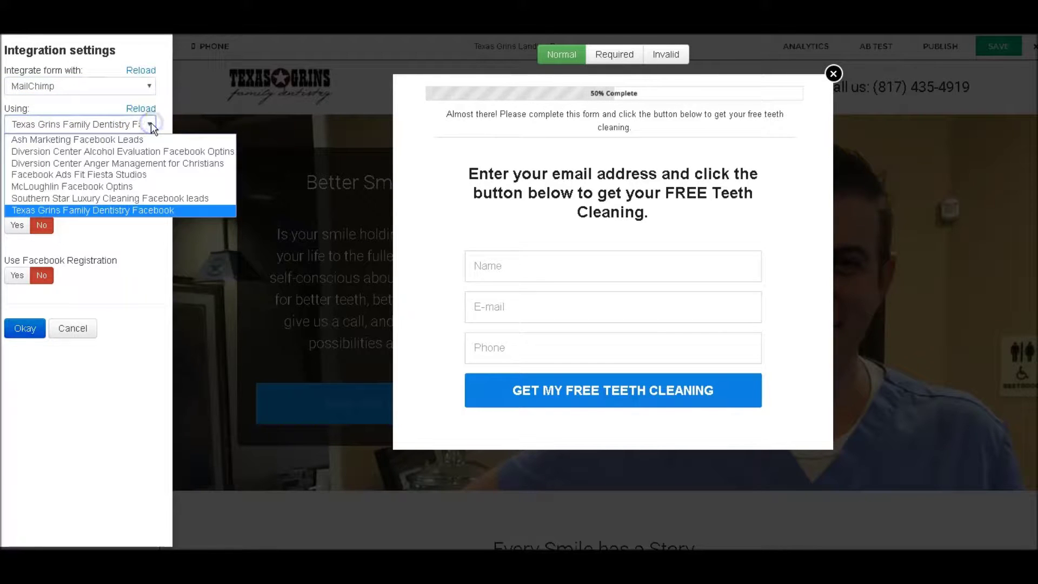
click(107, 213)
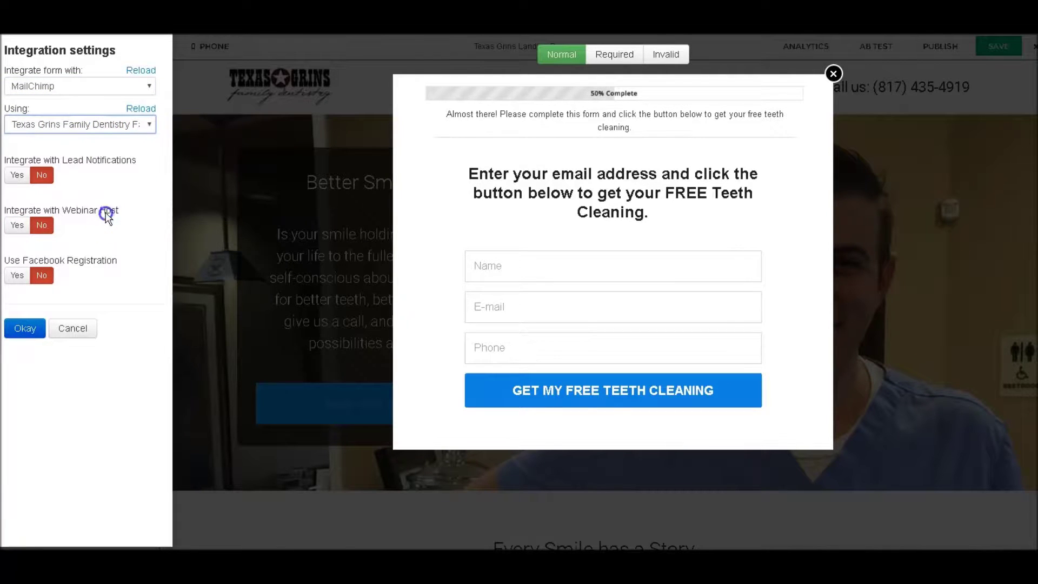
click(22, 331)
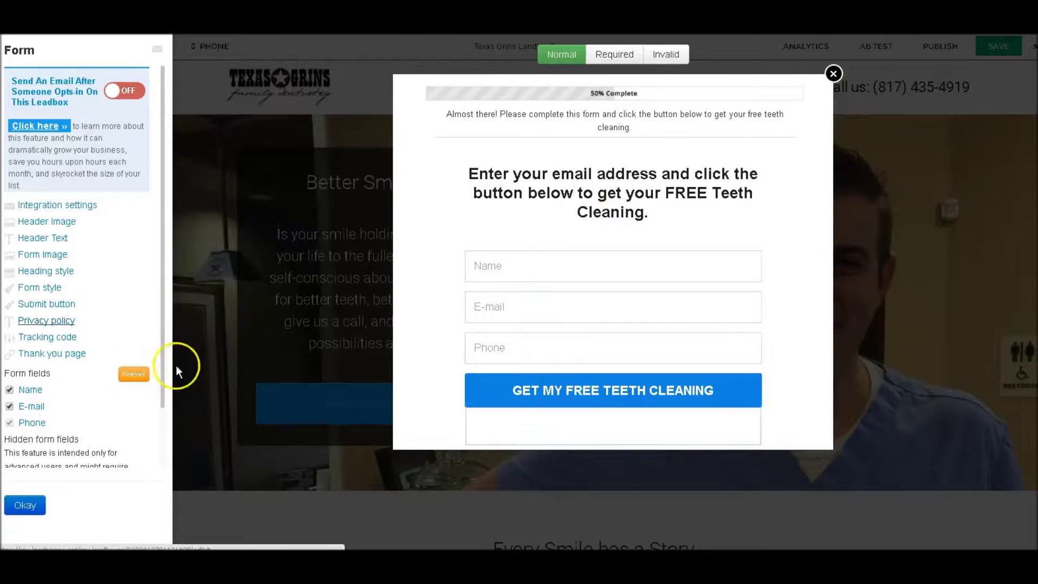
Step: Confirm the Form panel with Okay and save the Texas Grins Landing Page
click(23, 508)
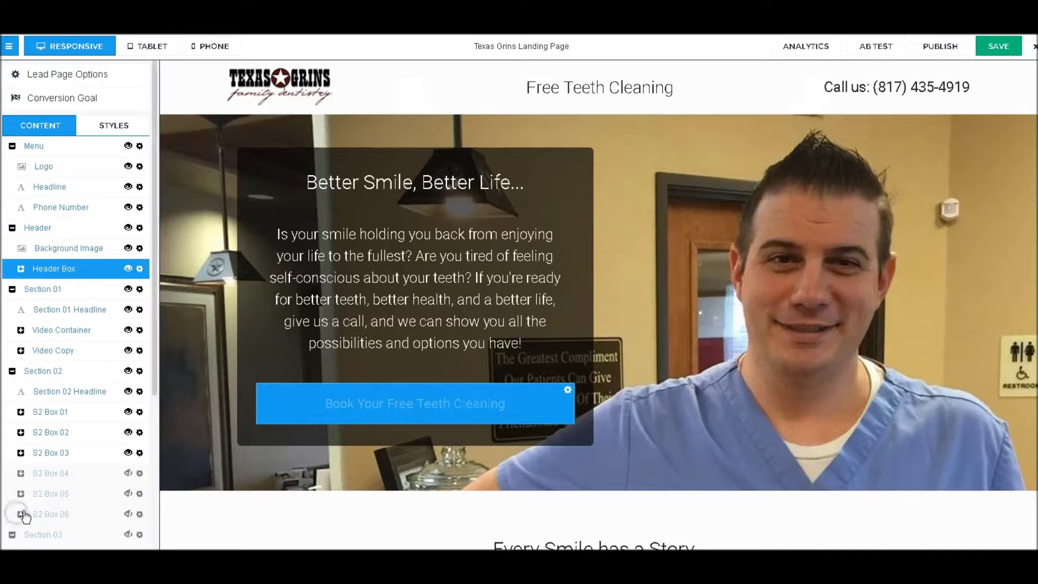
click(995, 49)
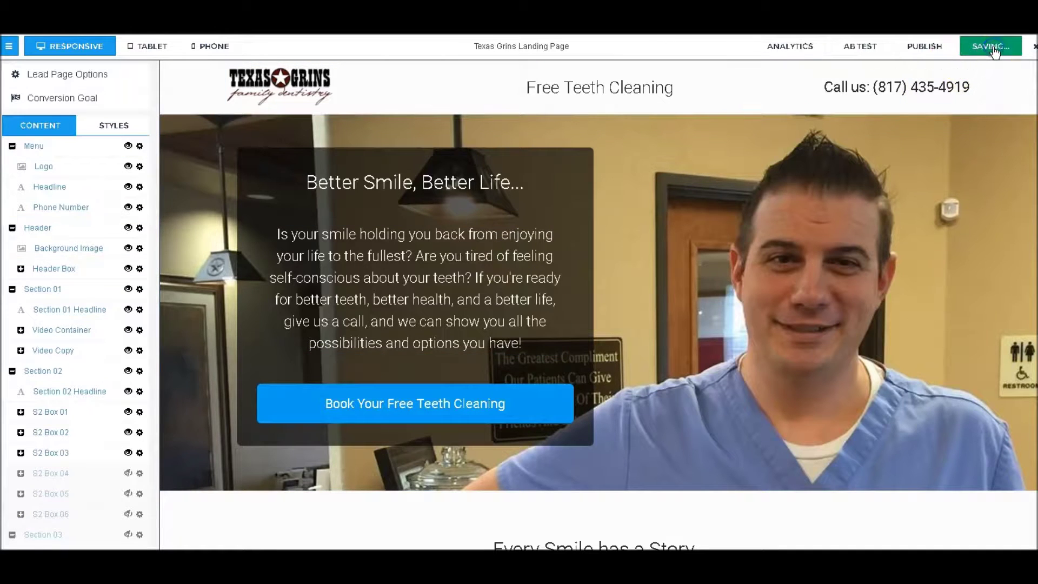
click(783, 215)
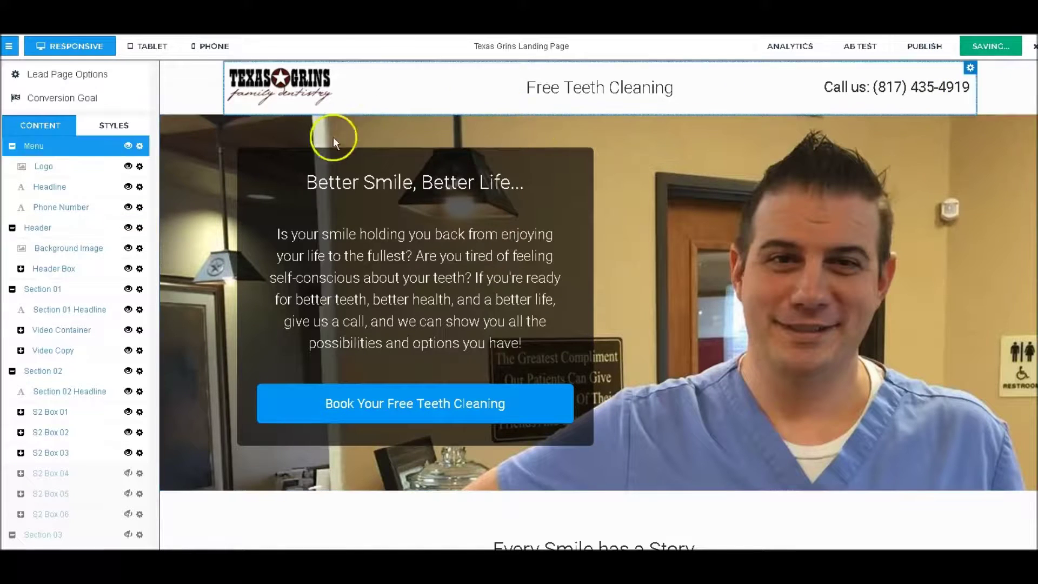